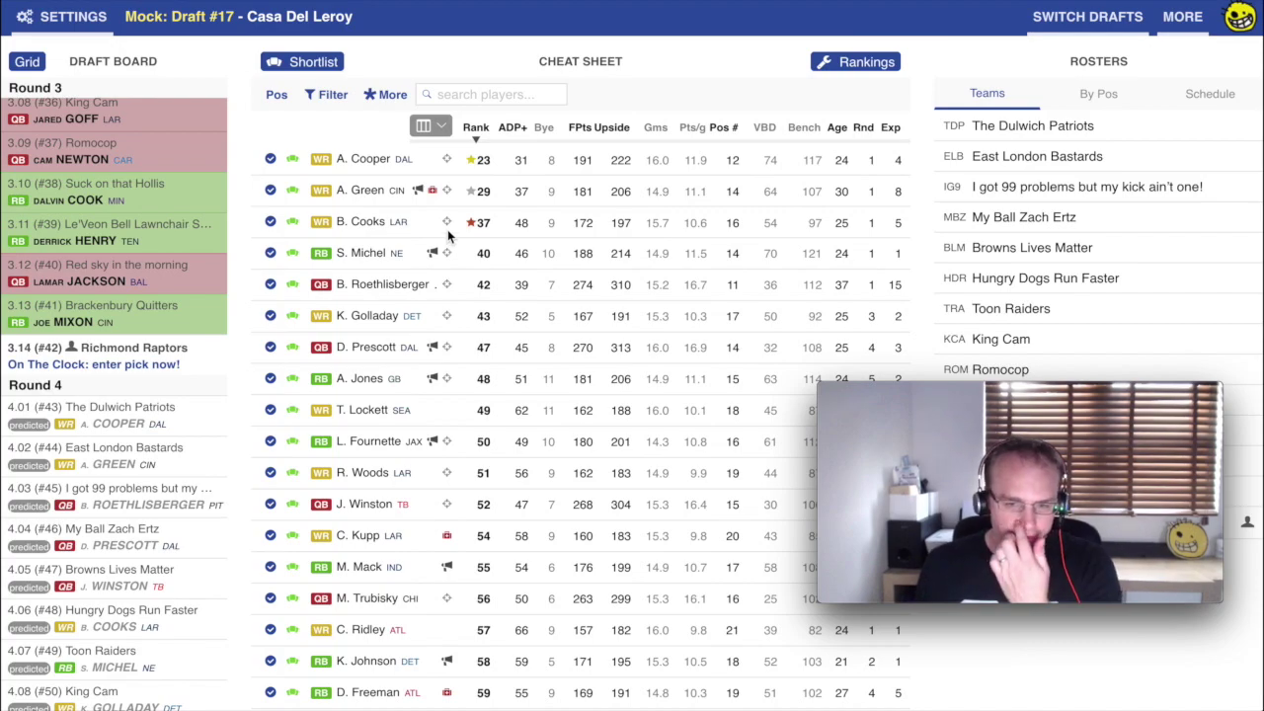
# Find the Export Cheat Sheet option among the draft actions in the mobile version of Draft Dominator.
pyautogui.click(99, 17)
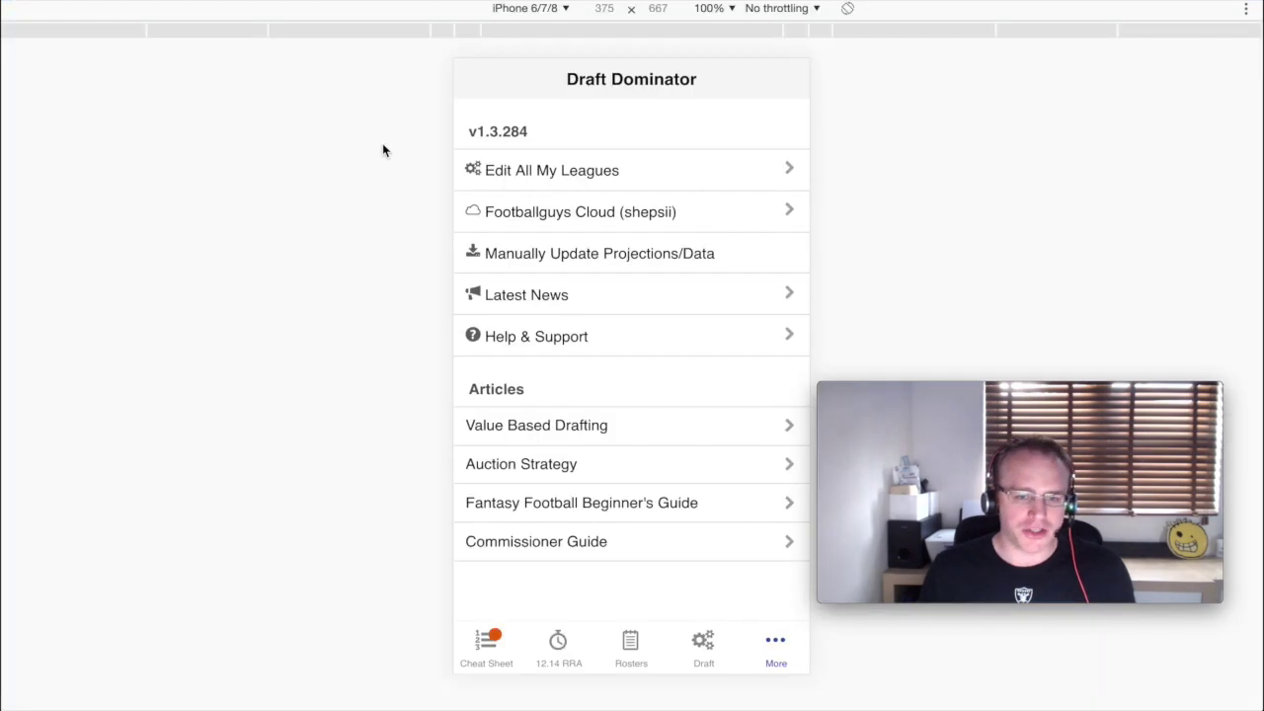
pyautogui.click(704, 642)
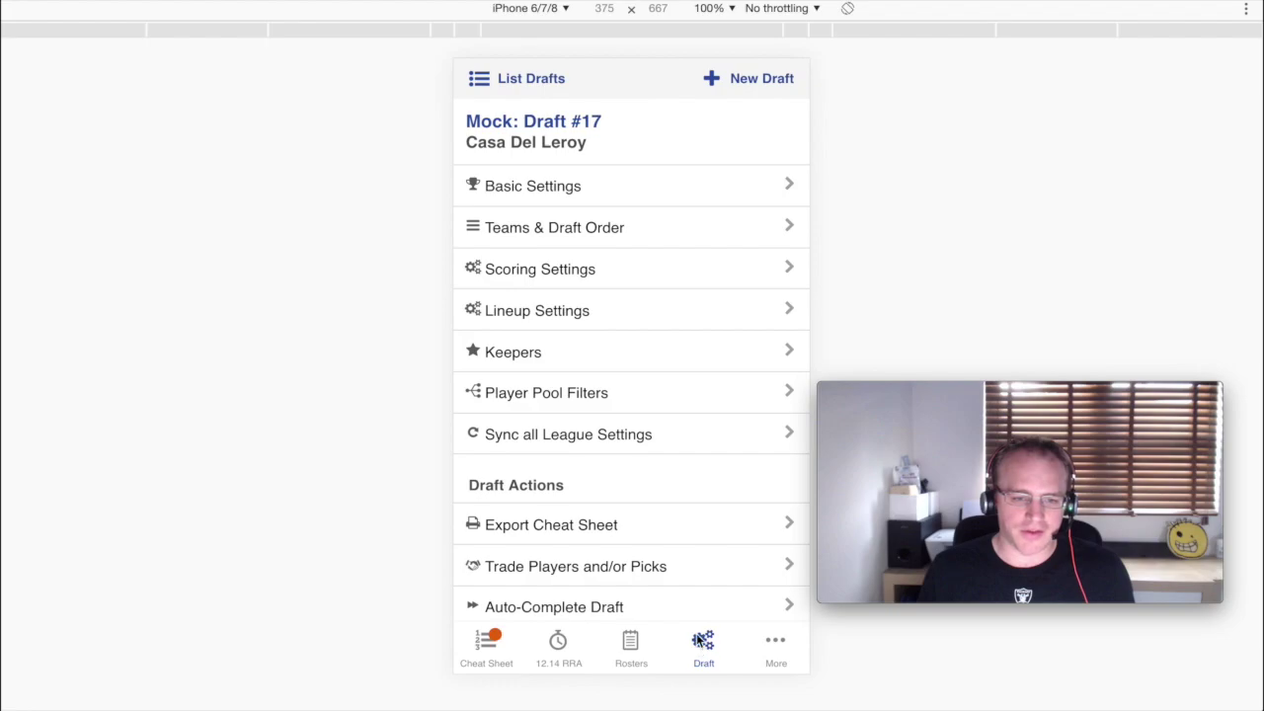
pyautogui.scroll(-3, 584, 474)
pyautogui.scroll(2, 573, 425)
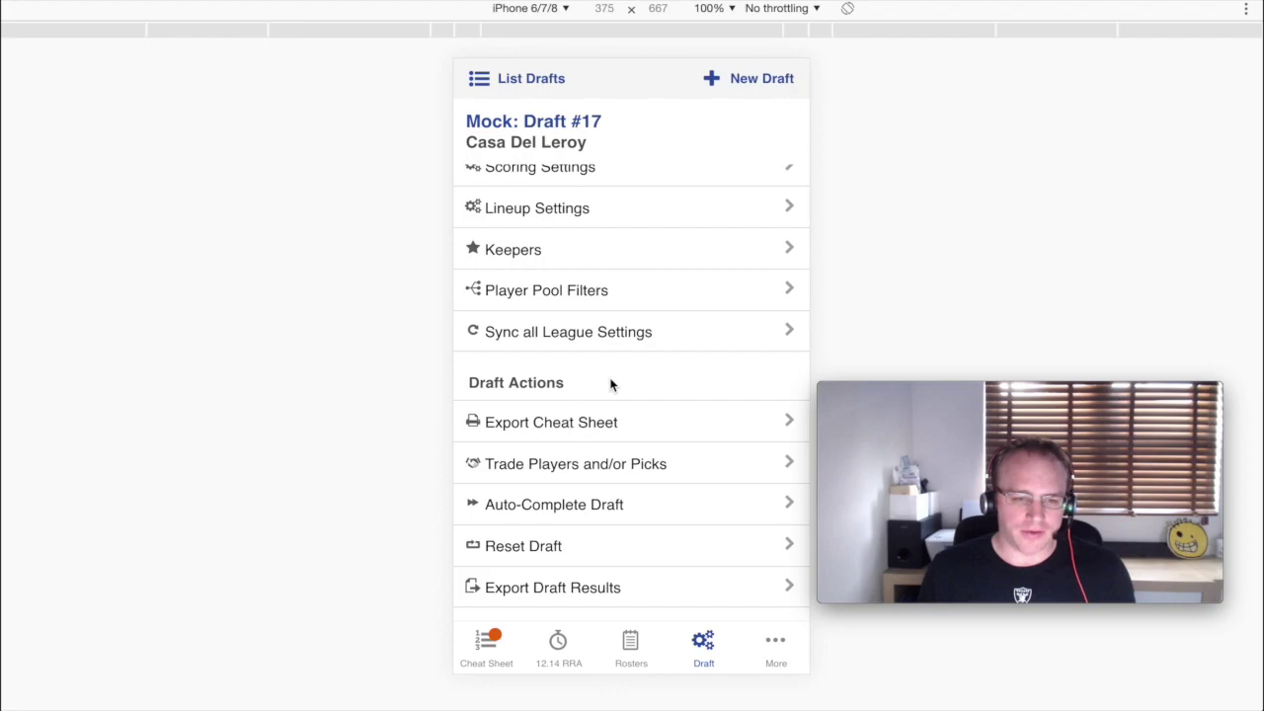
pyautogui.click(581, 424)
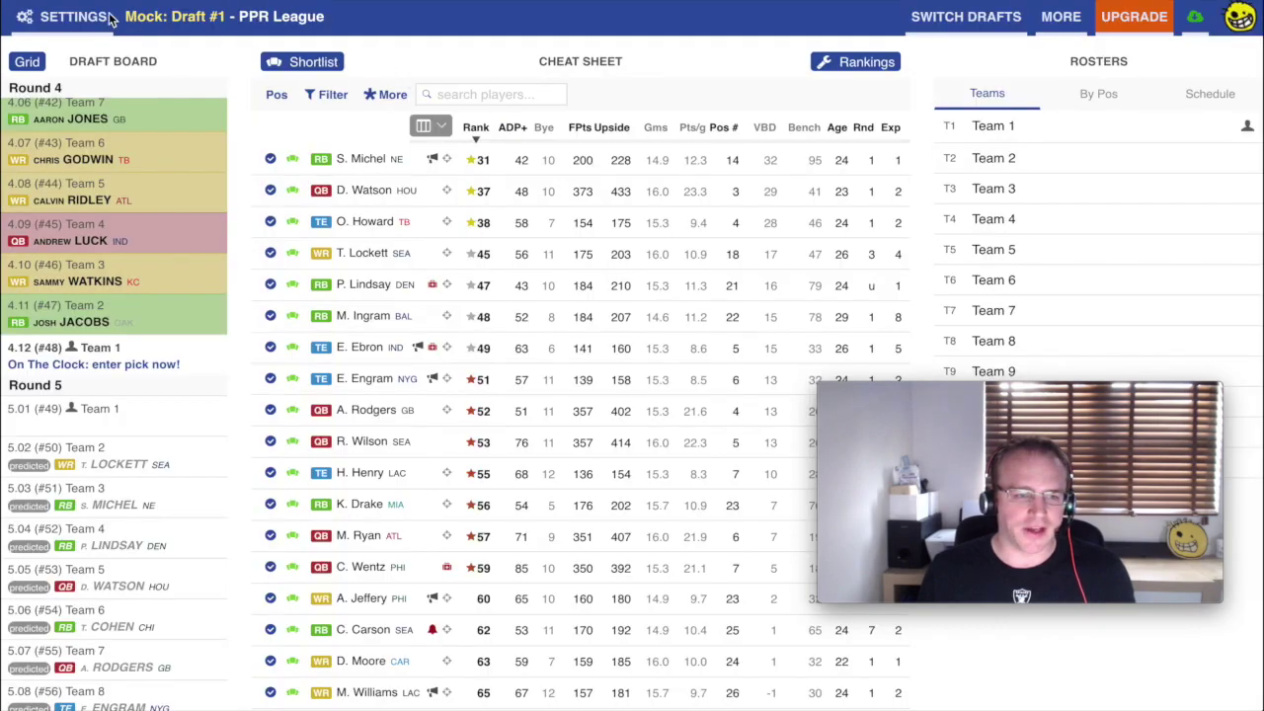
# Generate a print-friendly cheat sheet for the Casa Del Leroy mock draft and open the finished file.
pyautogui.click(72, 24)
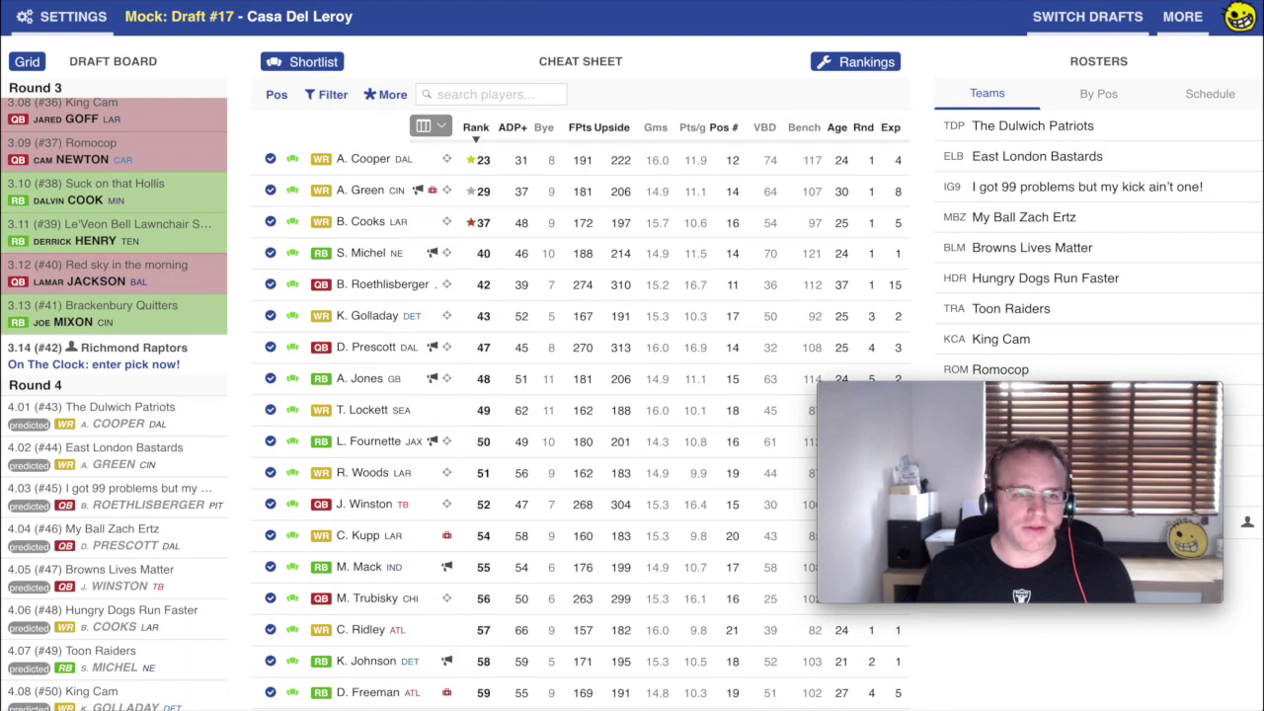
pyautogui.click(71, 24)
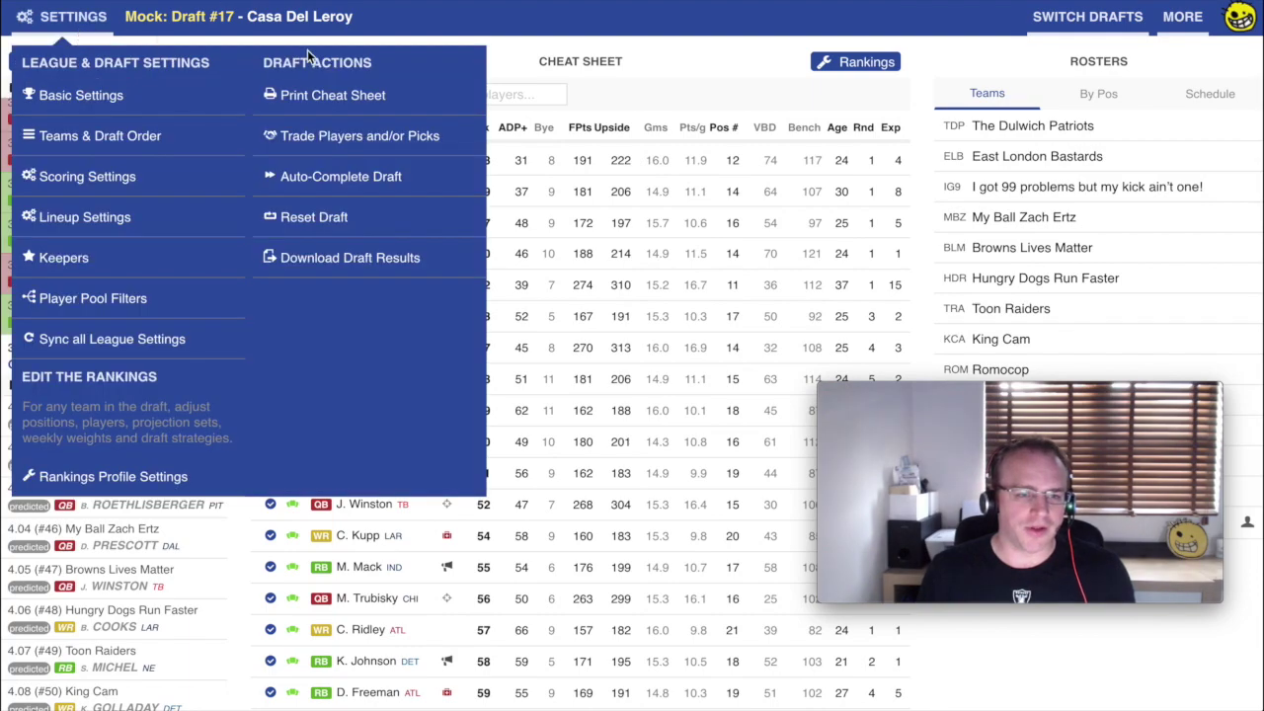
pyautogui.click(347, 112)
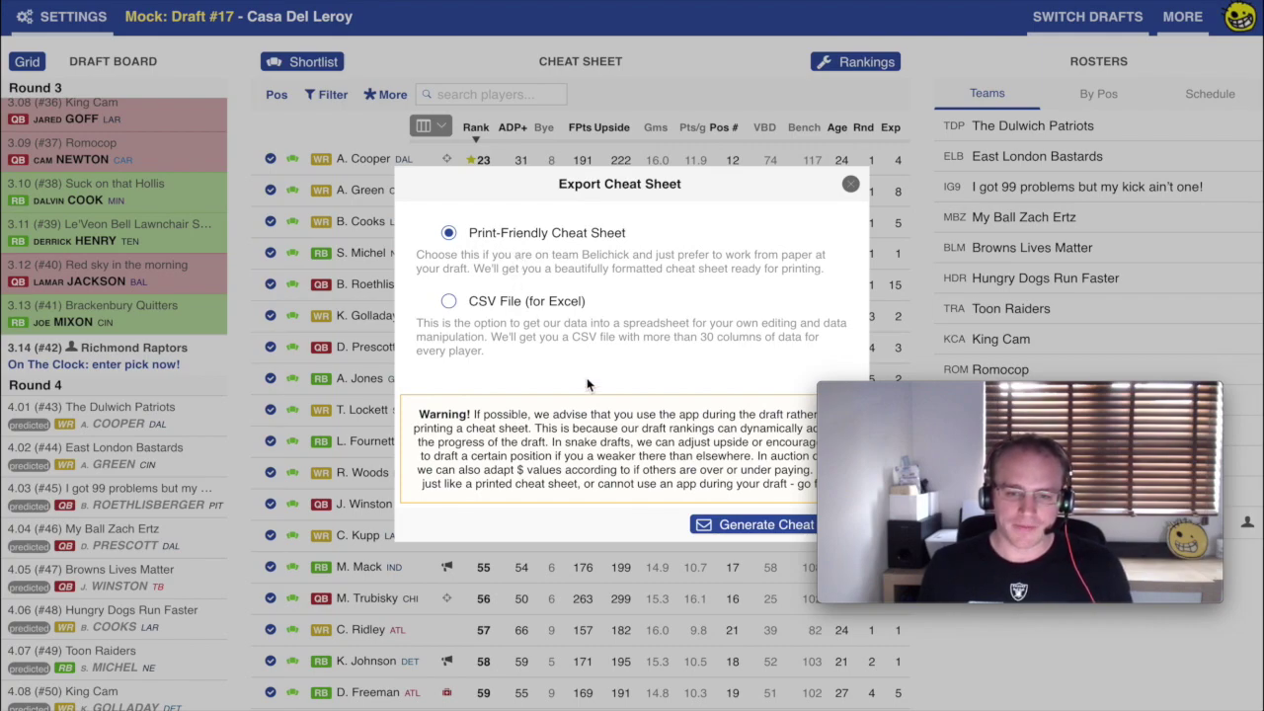
pyautogui.click(739, 526)
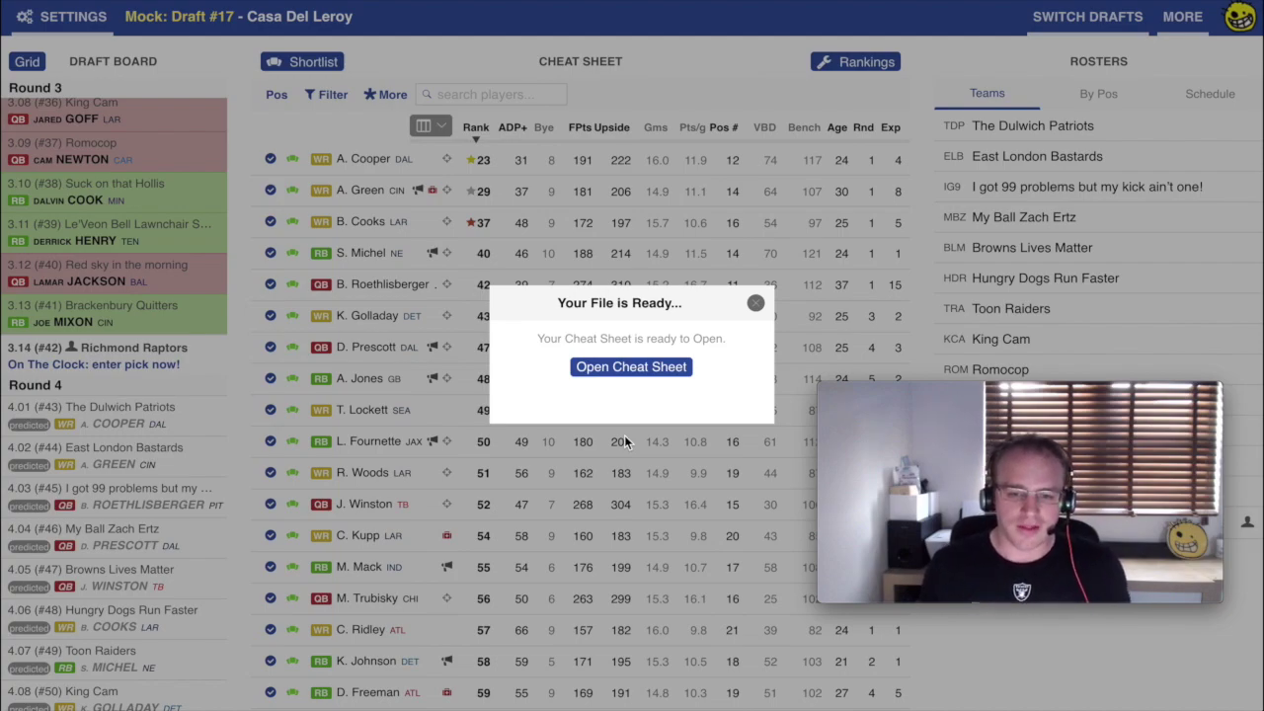
pyautogui.click(637, 369)
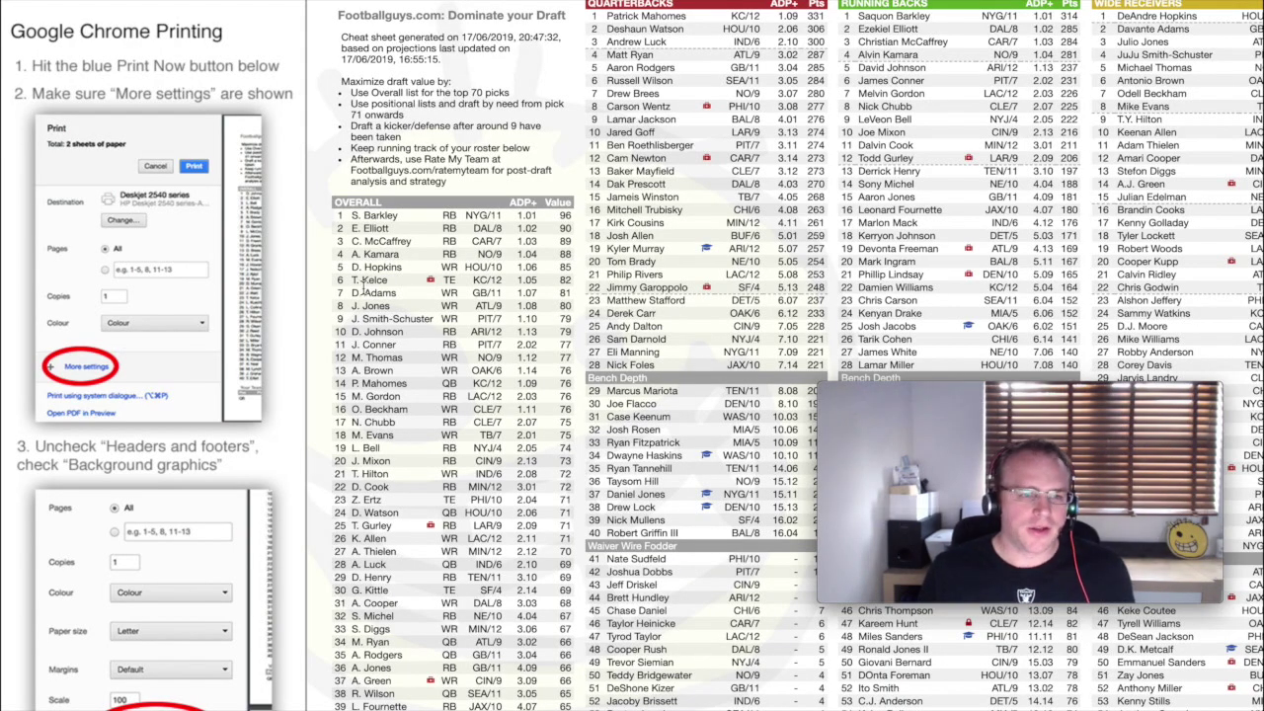
# Print the cheat sheet on the Deskjet 2540 series after checking the headers and footers and background graphics options.
pyautogui.scroll(-3, 556, 333)
pyautogui.scroll(-2, 556, 333)
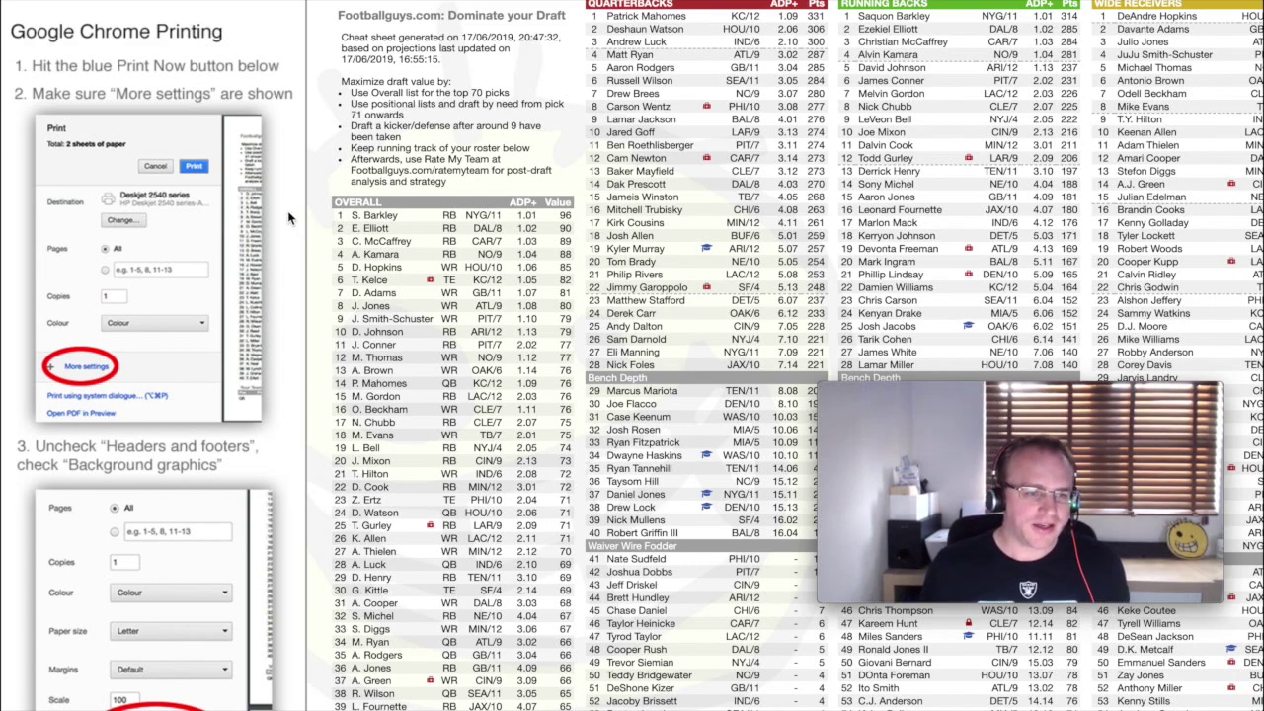
pyautogui.press('super+p')
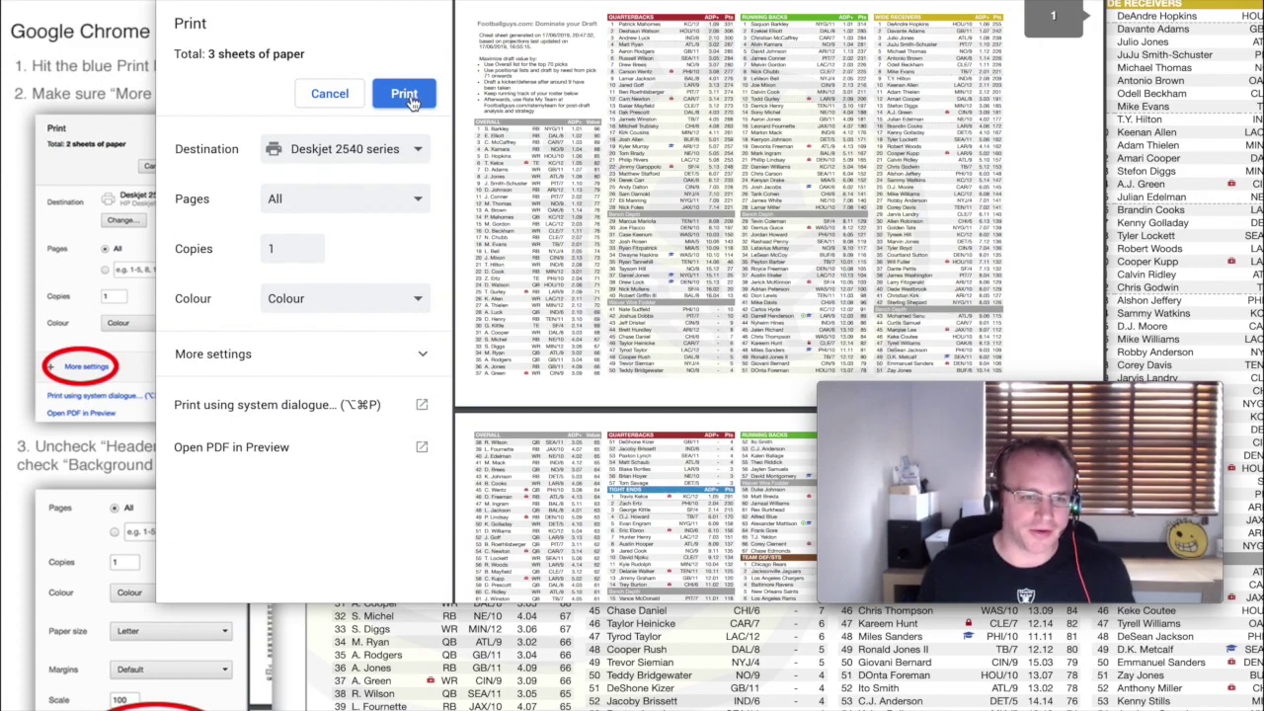
pyautogui.click(375, 365)
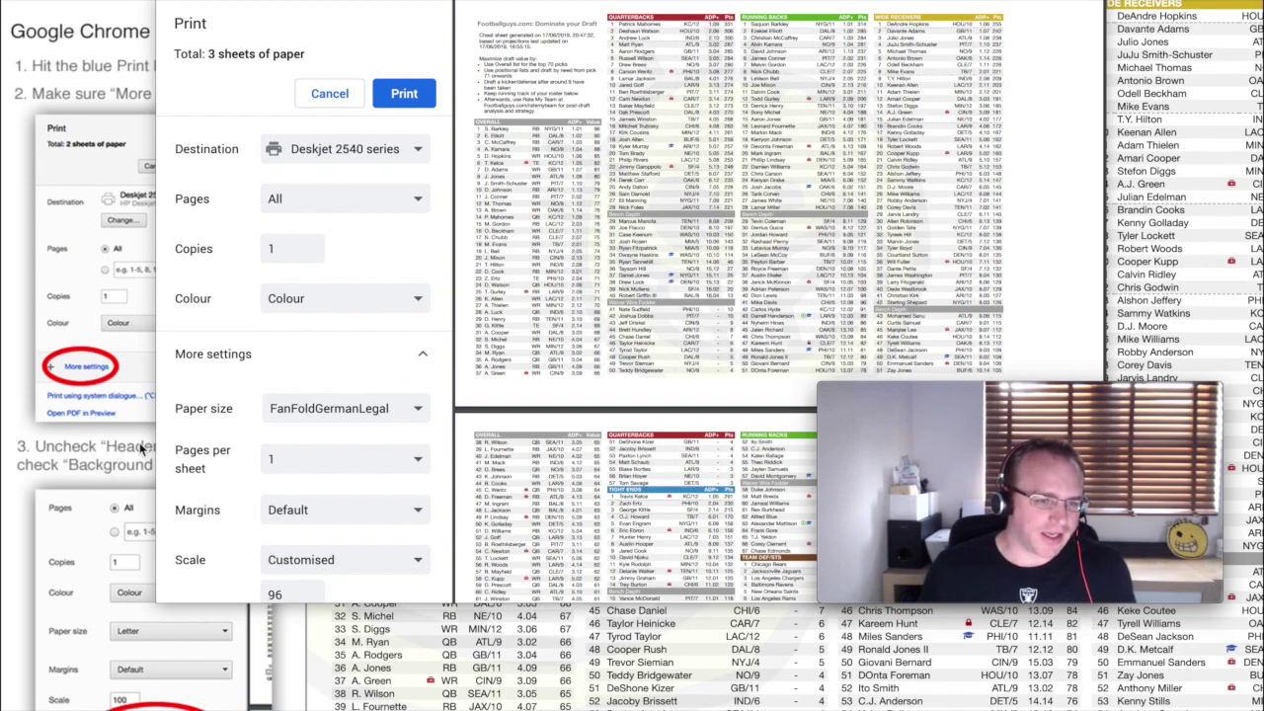
pyautogui.scroll(-3, 217, 444)
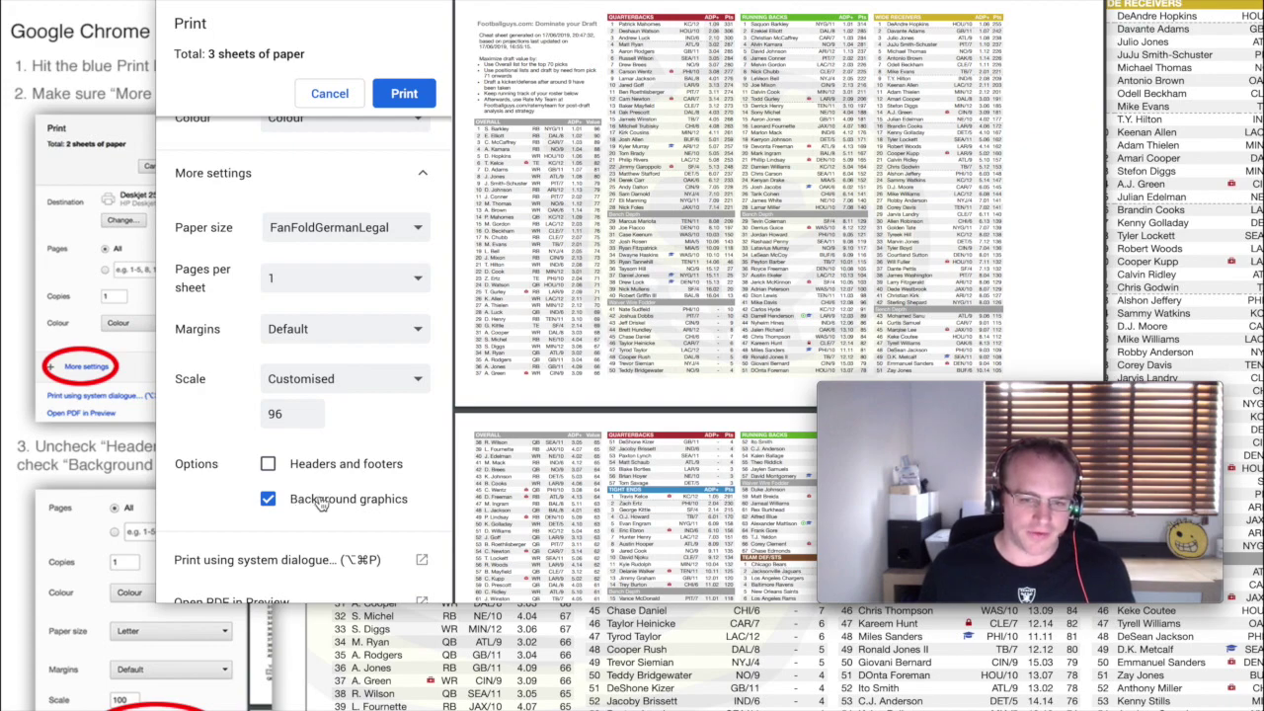
pyautogui.scroll(3, 322, 405)
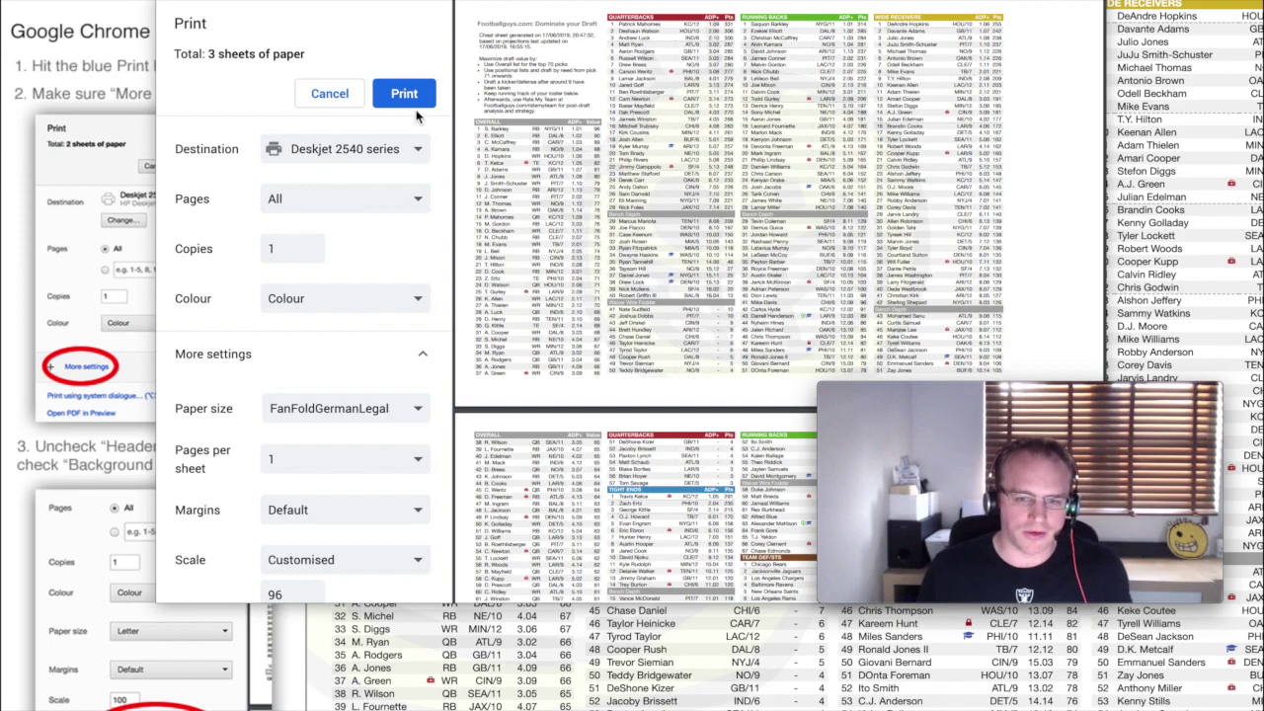
pyautogui.click(406, 96)
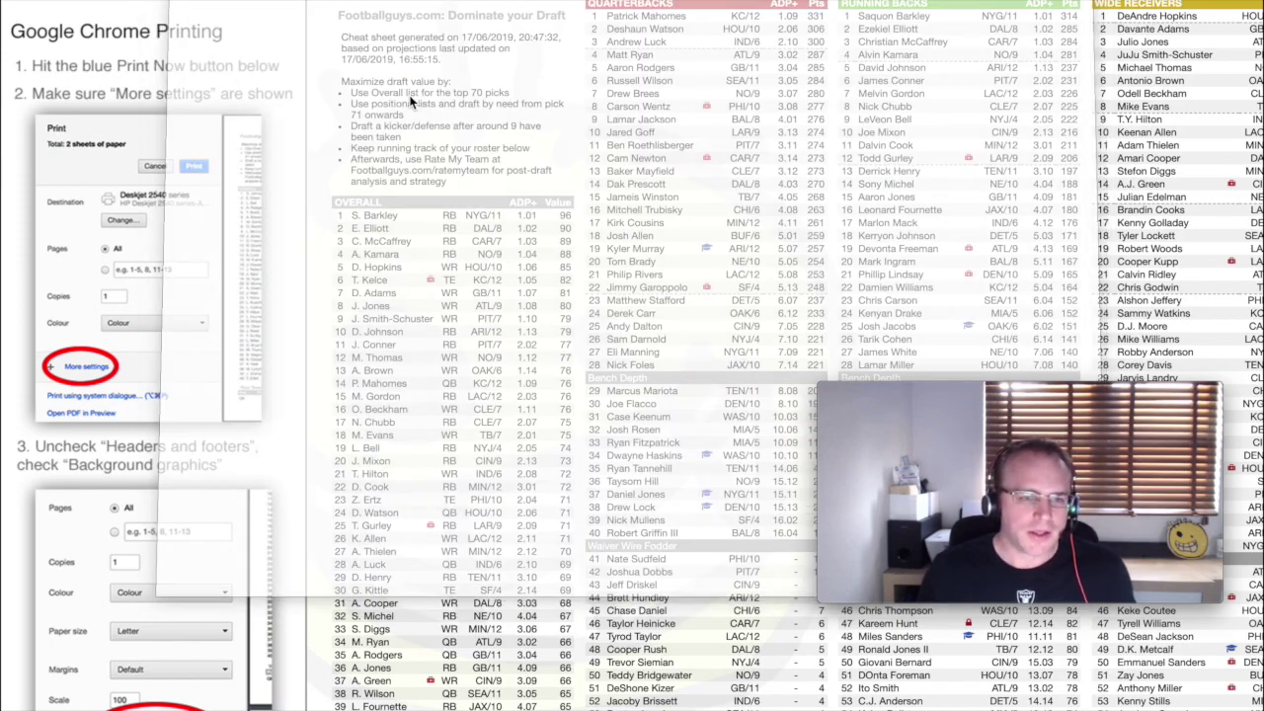
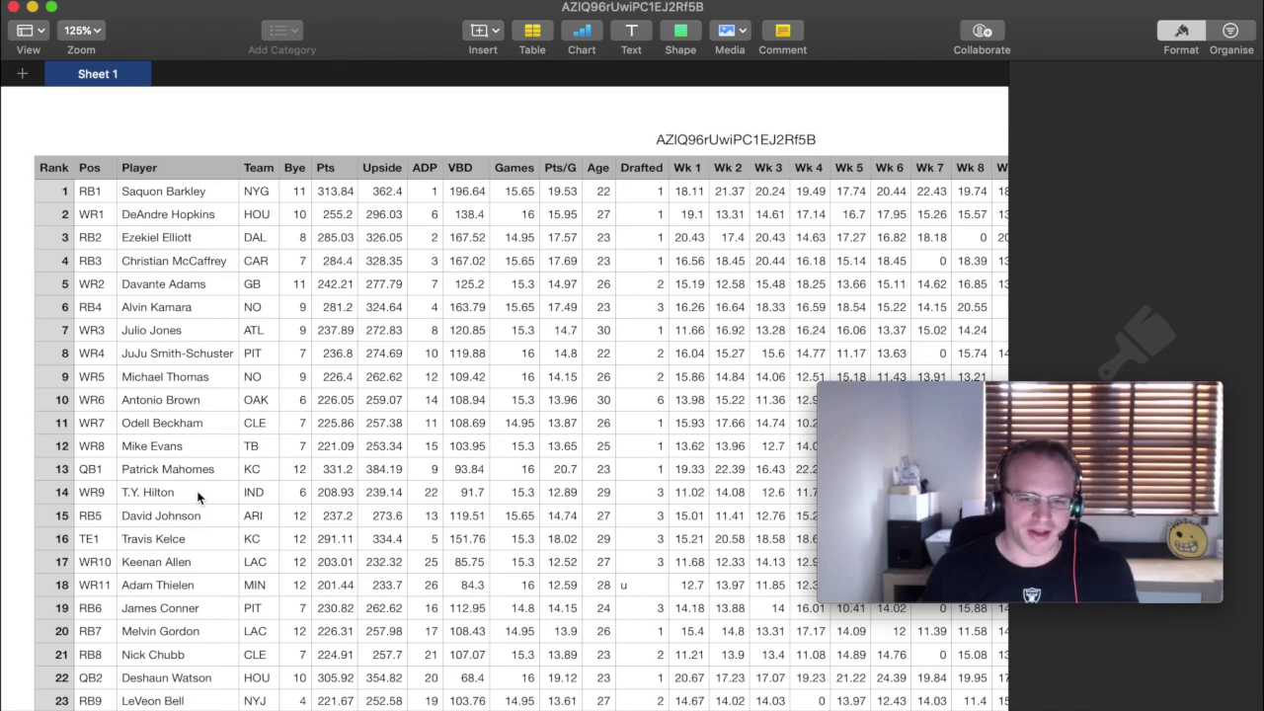
# Look over the exported cheat sheet spreadsheet in Numbers, examining the rank, position and player columns.
pyautogui.scroll(-2, 235, 499)
pyautogui.scroll(3, 237, 506)
pyautogui.scroll(-2, 235, 505)
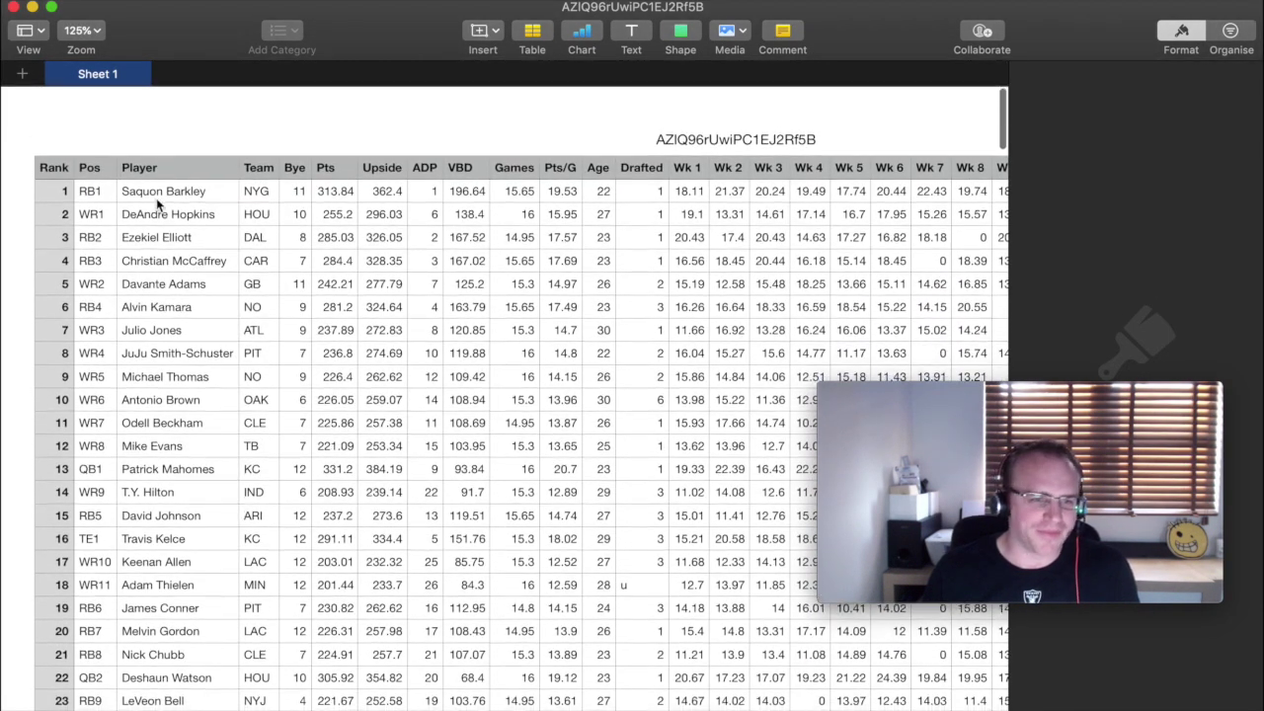
pyautogui.scroll(2, 184, 227)
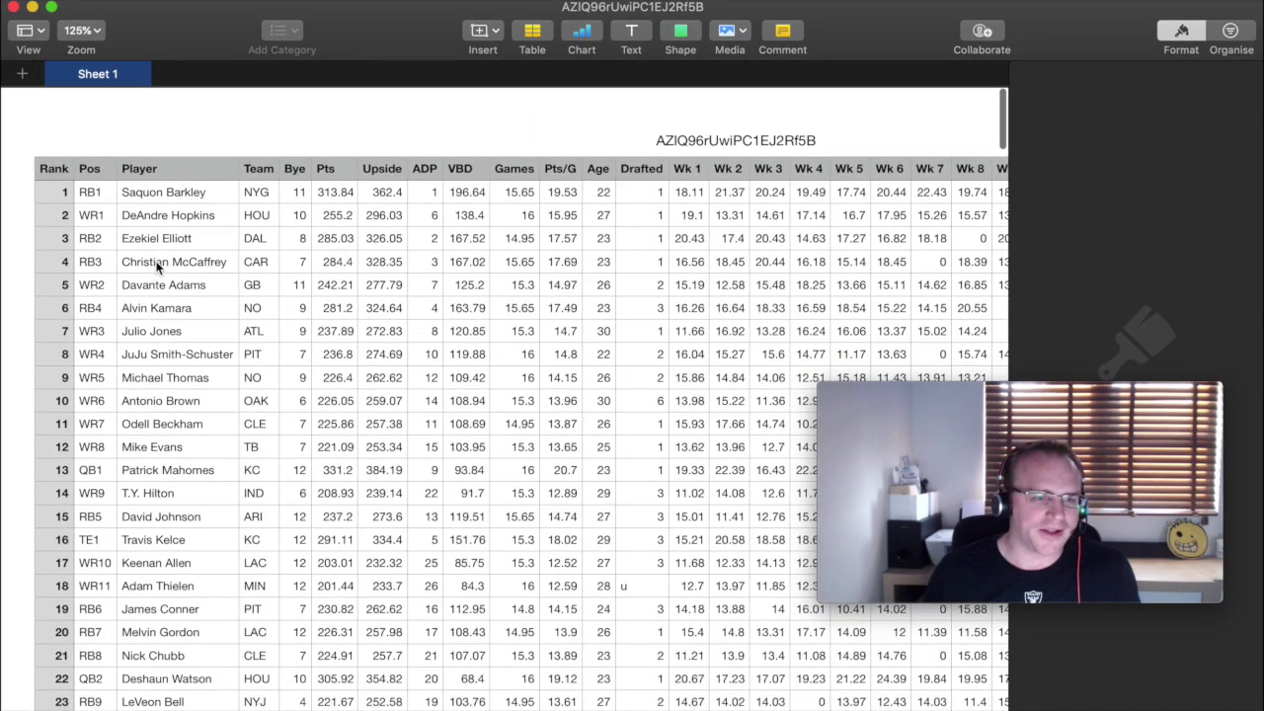
pyautogui.hscroll(2, 320, 338)
pyautogui.hscroll(-2, 328, 345)
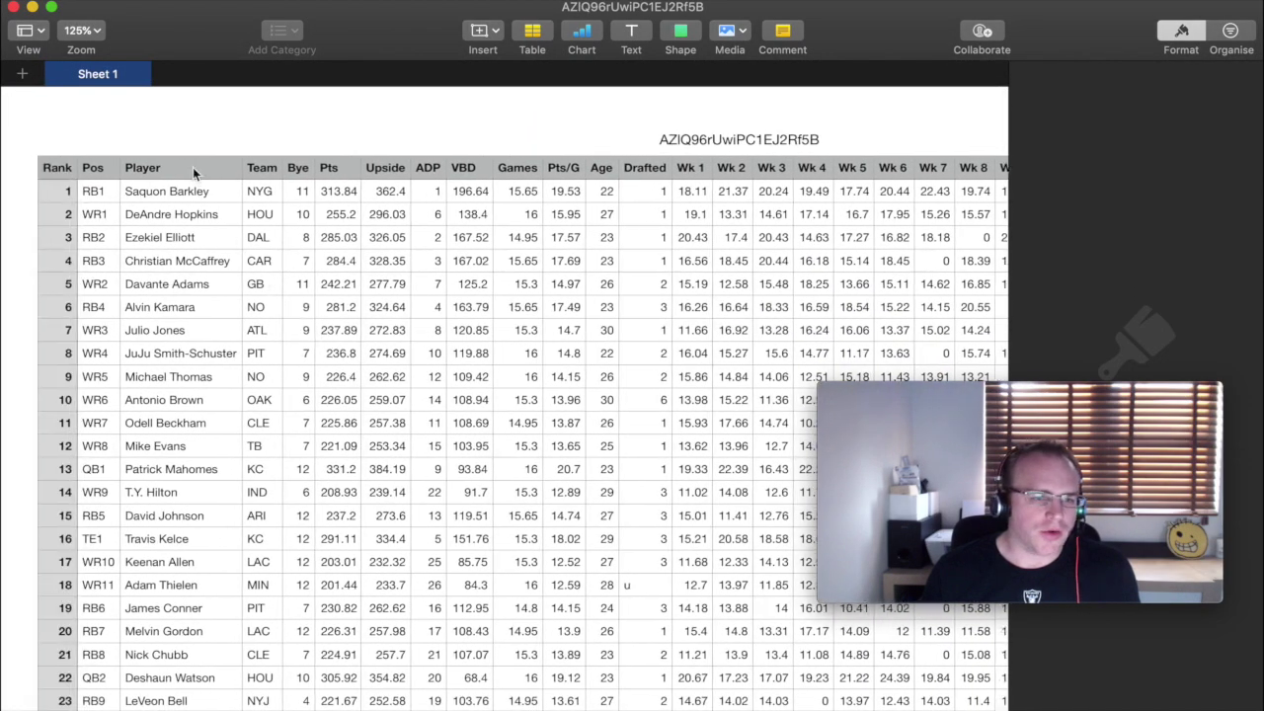
pyautogui.click(109, 178)
pyautogui.click(143, 178)
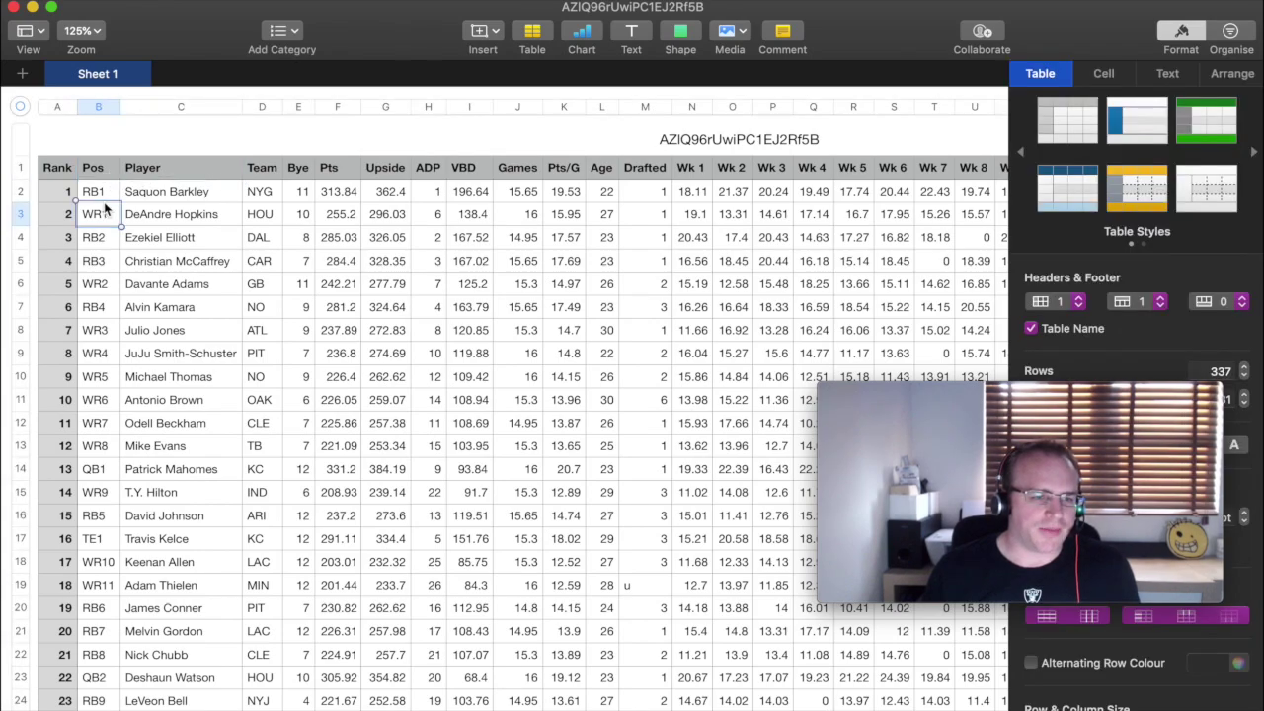
# Examine the team, points, upside, ADP, VBD, games, points per game and age columns.
pyautogui.click(261, 169)
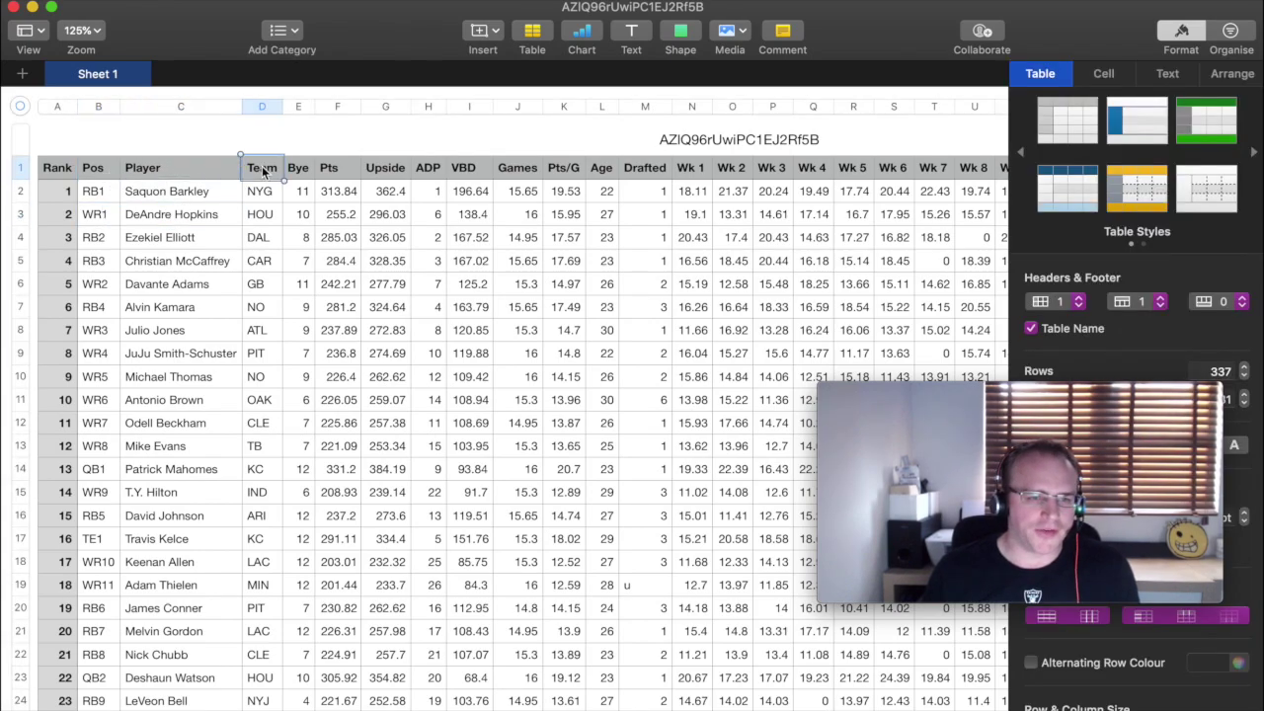
pyautogui.click(323, 170)
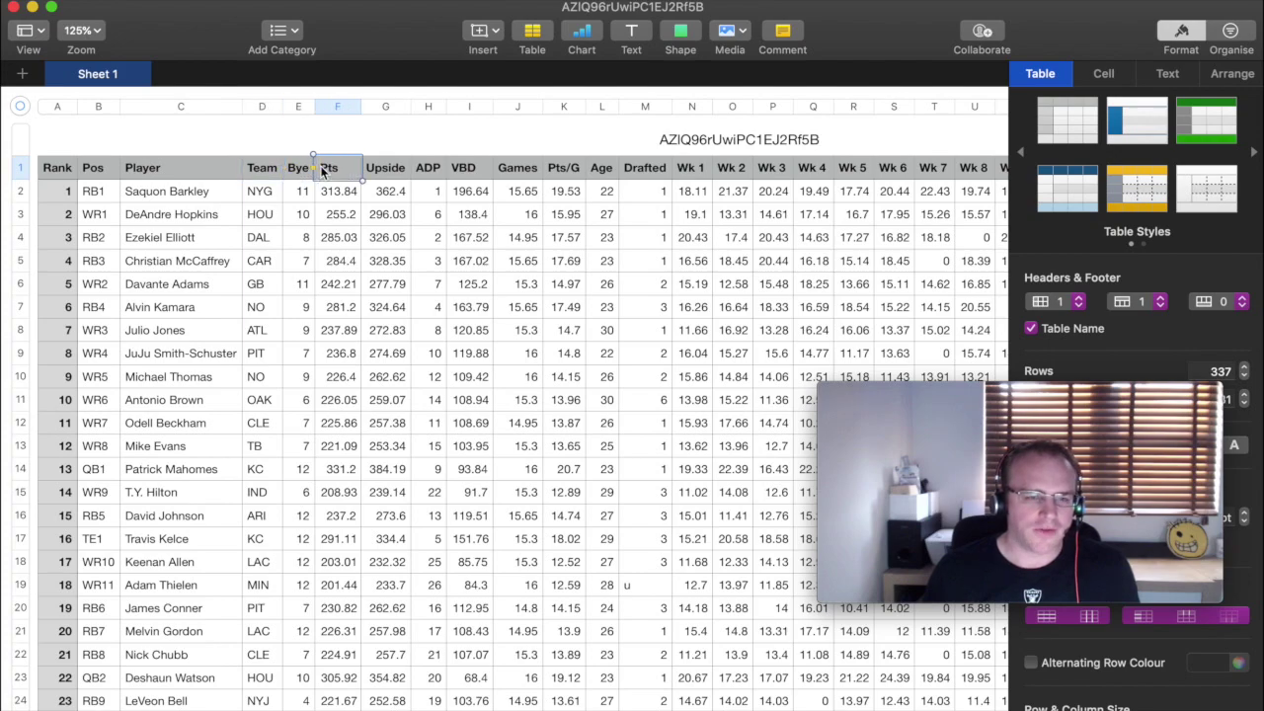
pyautogui.click(385, 170)
pyautogui.hscroll(1, 392, 169)
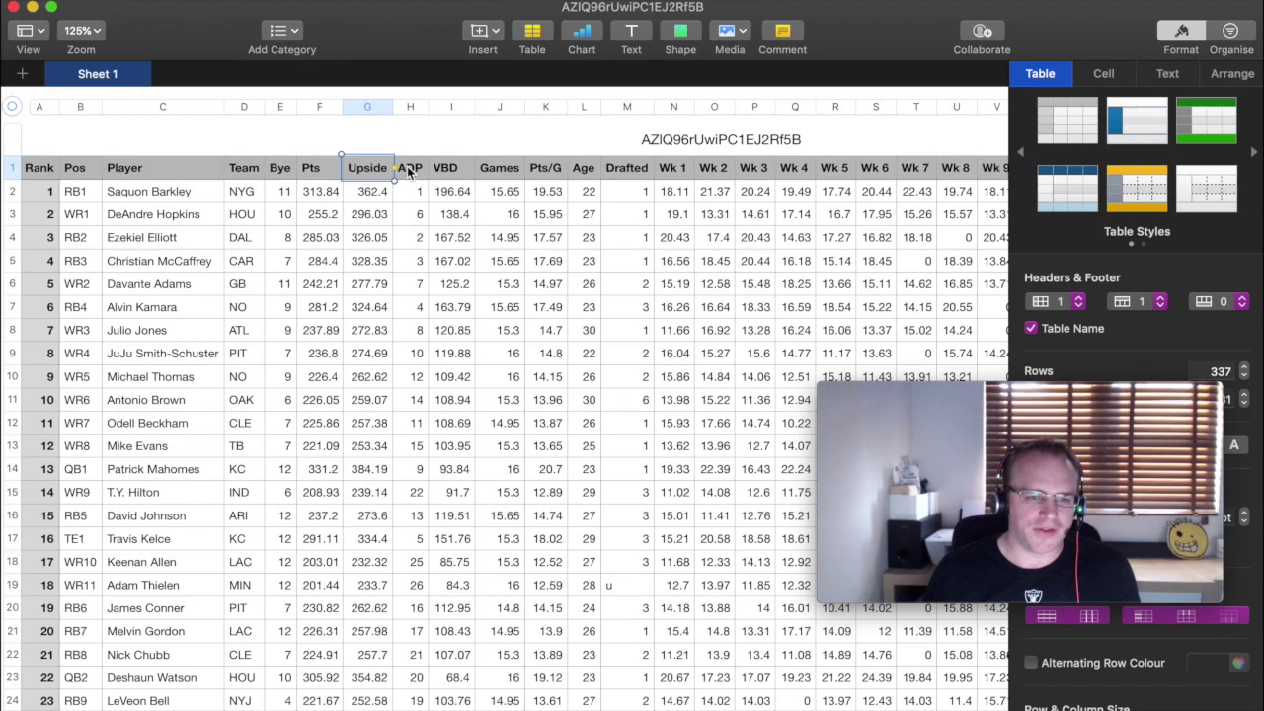
pyautogui.click(410, 170)
pyautogui.click(460, 173)
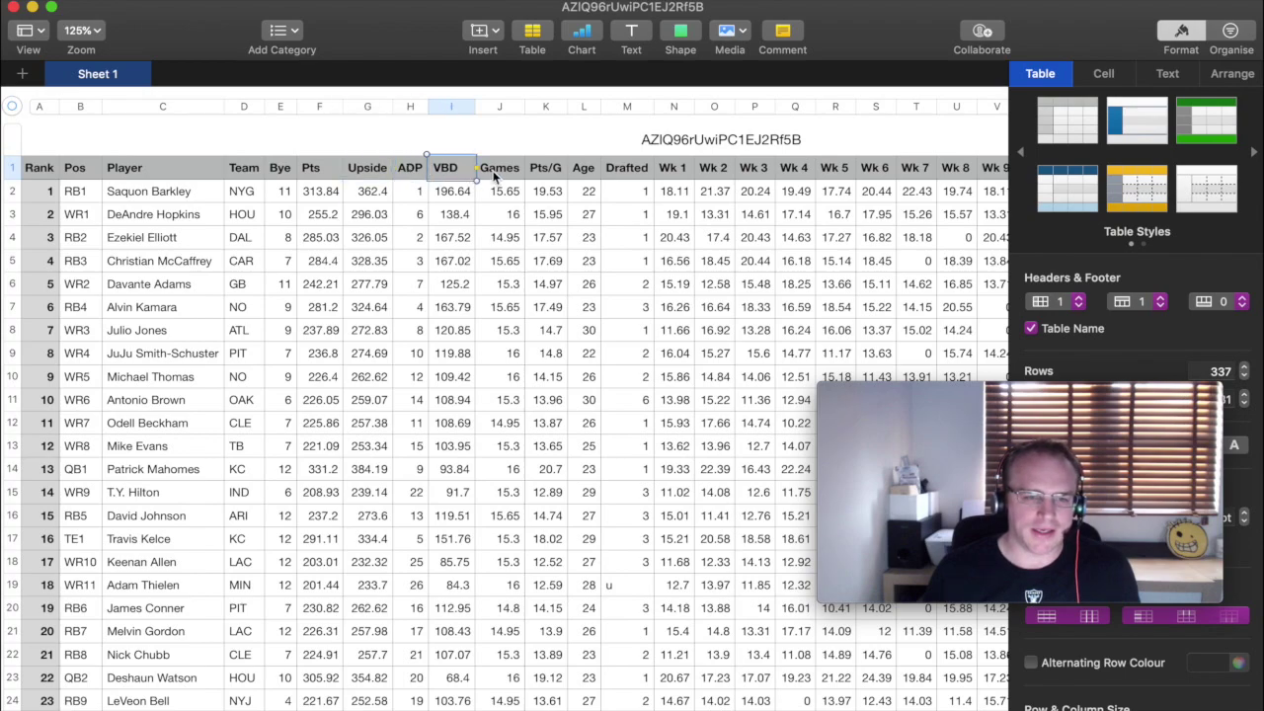
pyautogui.click(506, 170)
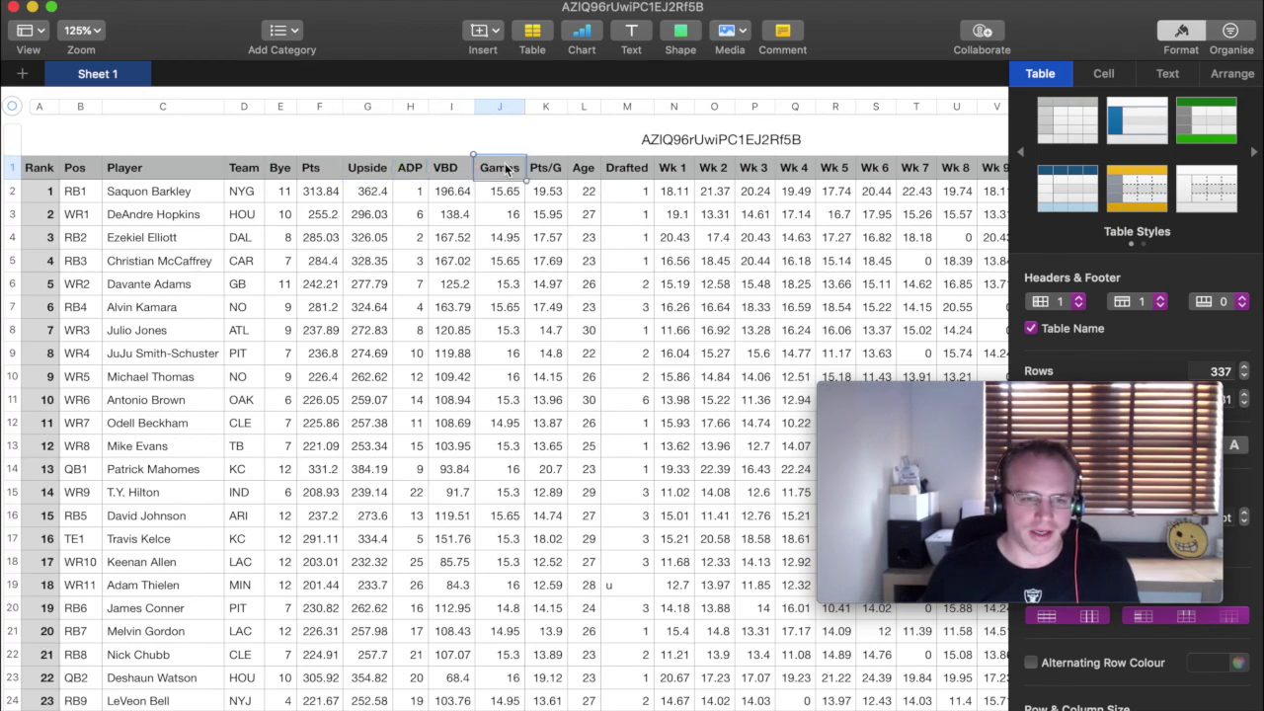
pyautogui.click(559, 170)
pyautogui.click(591, 167)
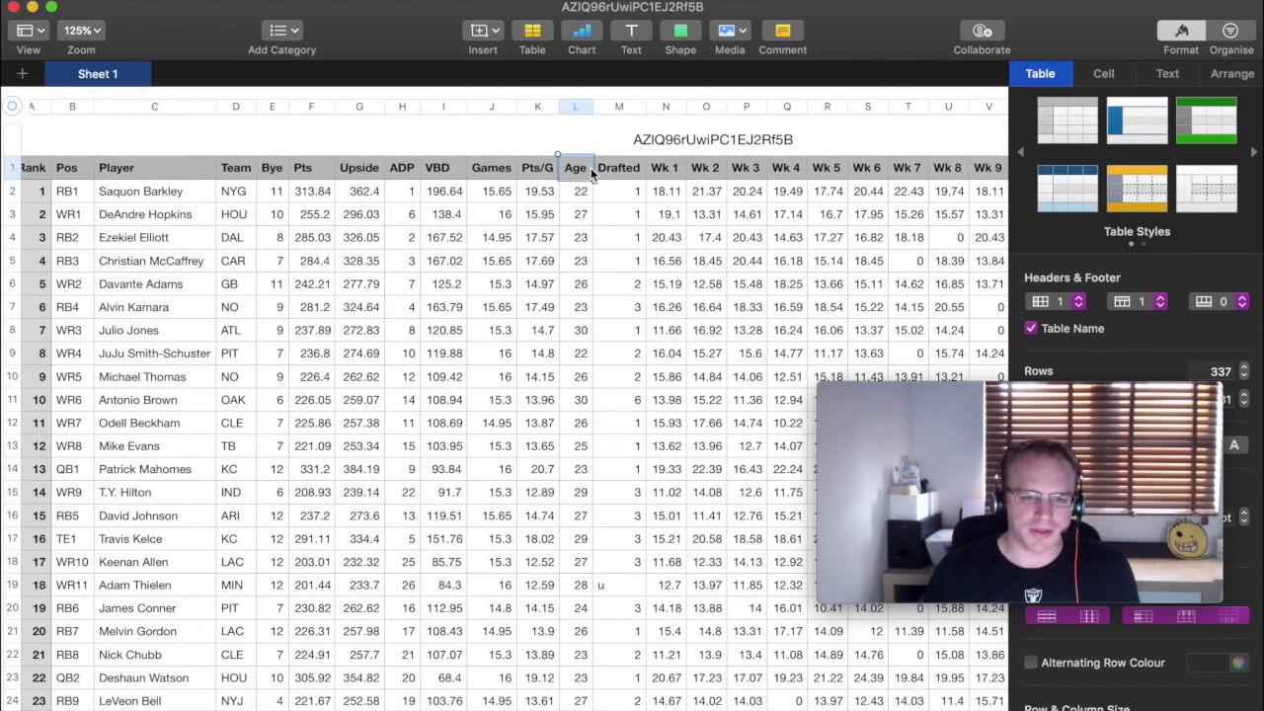
# Examine the Drafted column against the players listed in the sheet.
pyautogui.hscroll(4, 573, 169)
pyautogui.hscroll(-1, 551, 171)
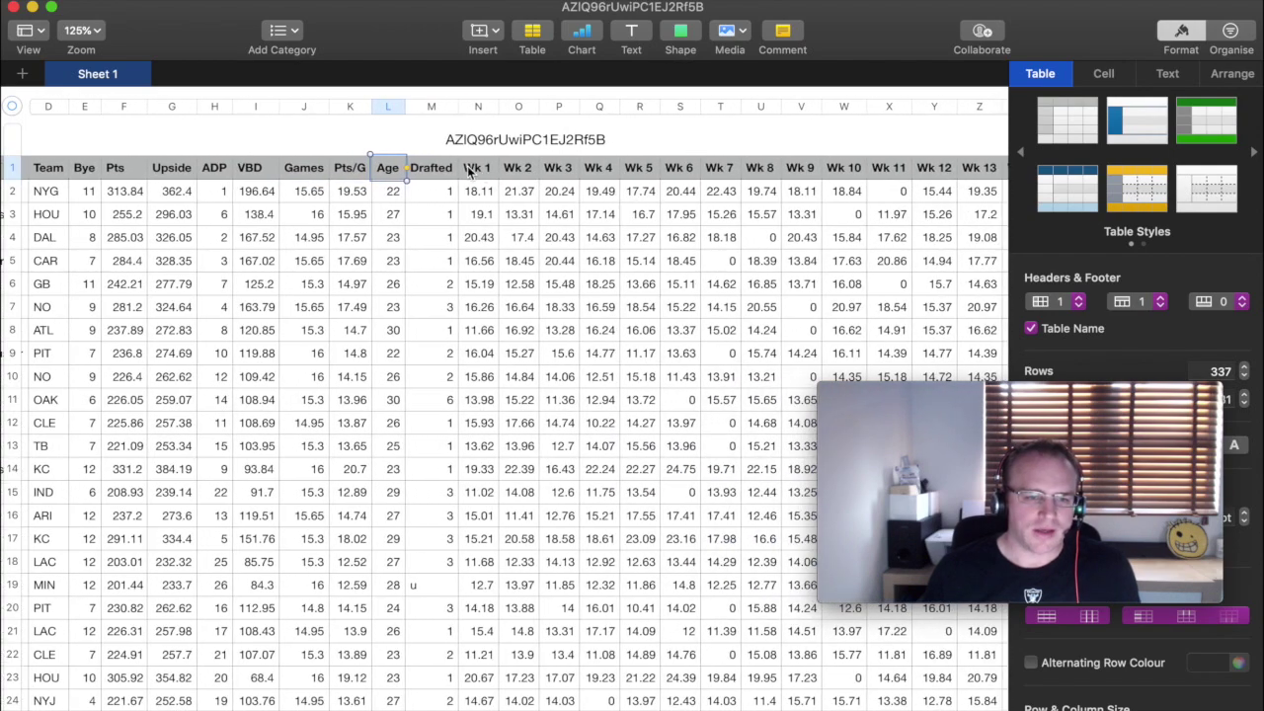
pyautogui.click(444, 169)
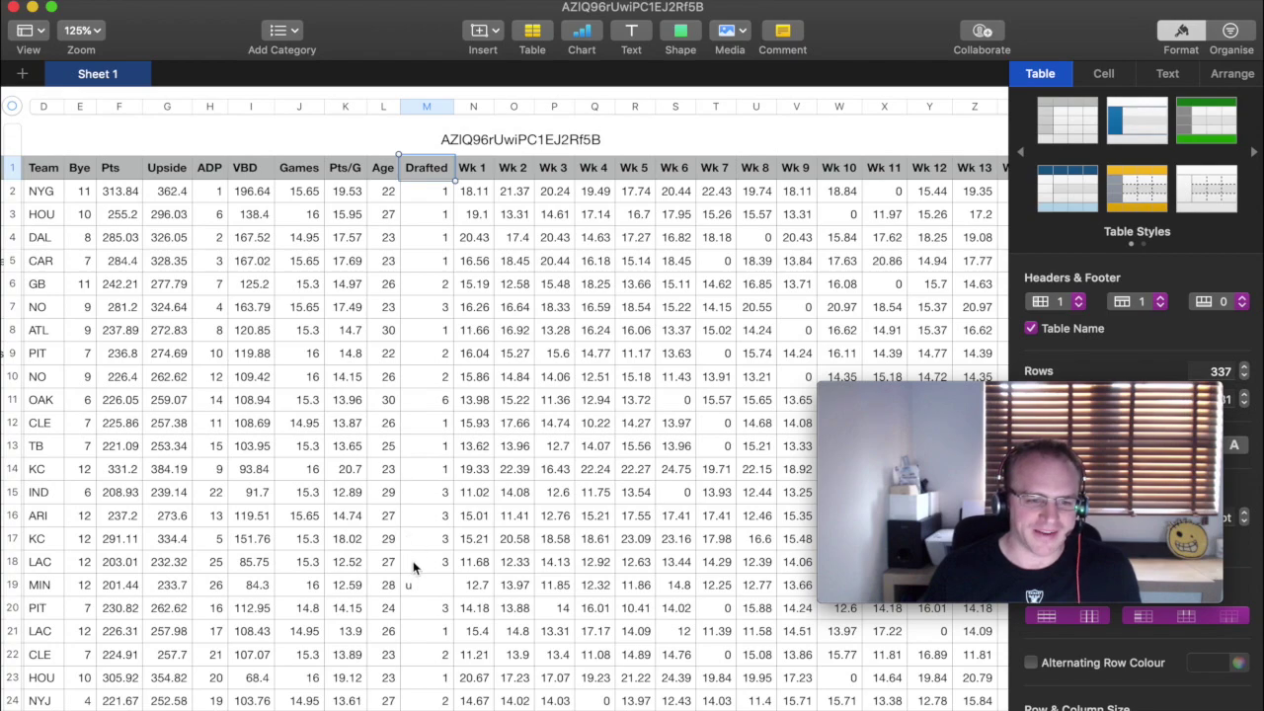
pyautogui.hscroll(-4, 413, 561)
pyautogui.hscroll(-2, 417, 561)
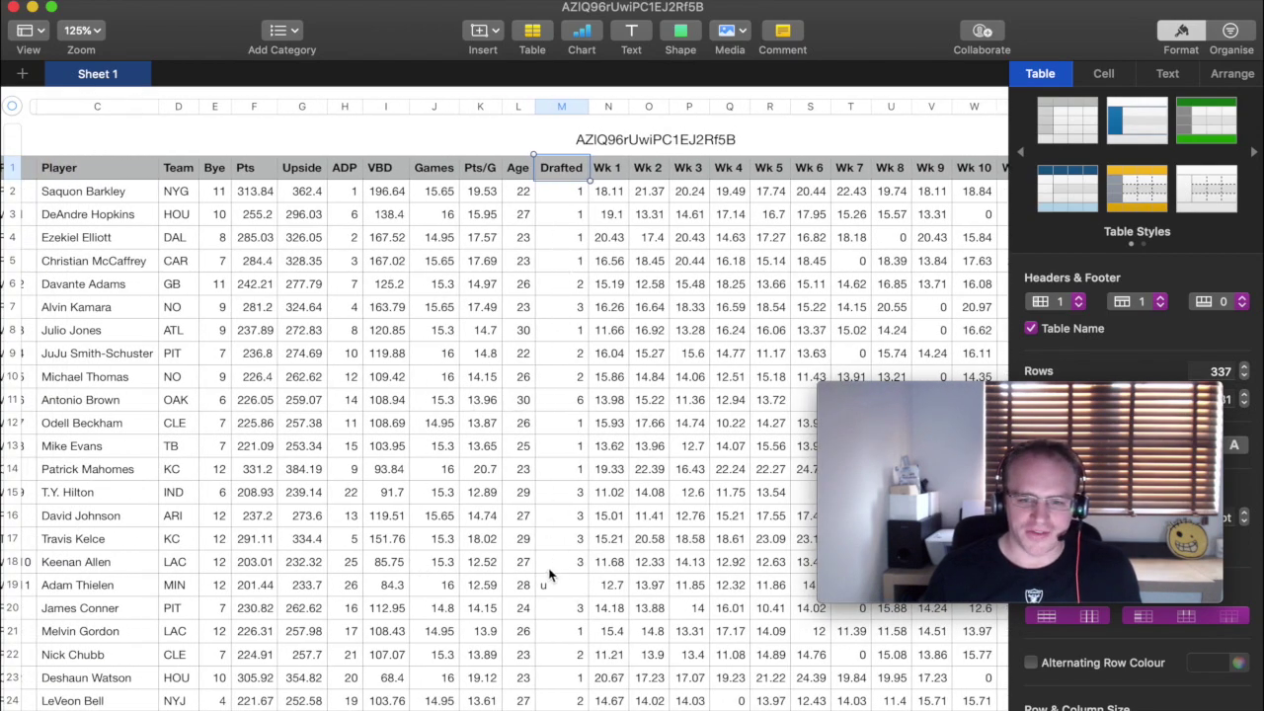
# Examine the weekly projections in the Wk 1 to Wk 17 columns, then return to the start of the sheet.
pyautogui.hscroll(2, 546, 553)
pyautogui.hscroll(2, 538, 415)
pyautogui.hscroll(8, 534, 308)
pyautogui.hscroll(2, 526, 300)
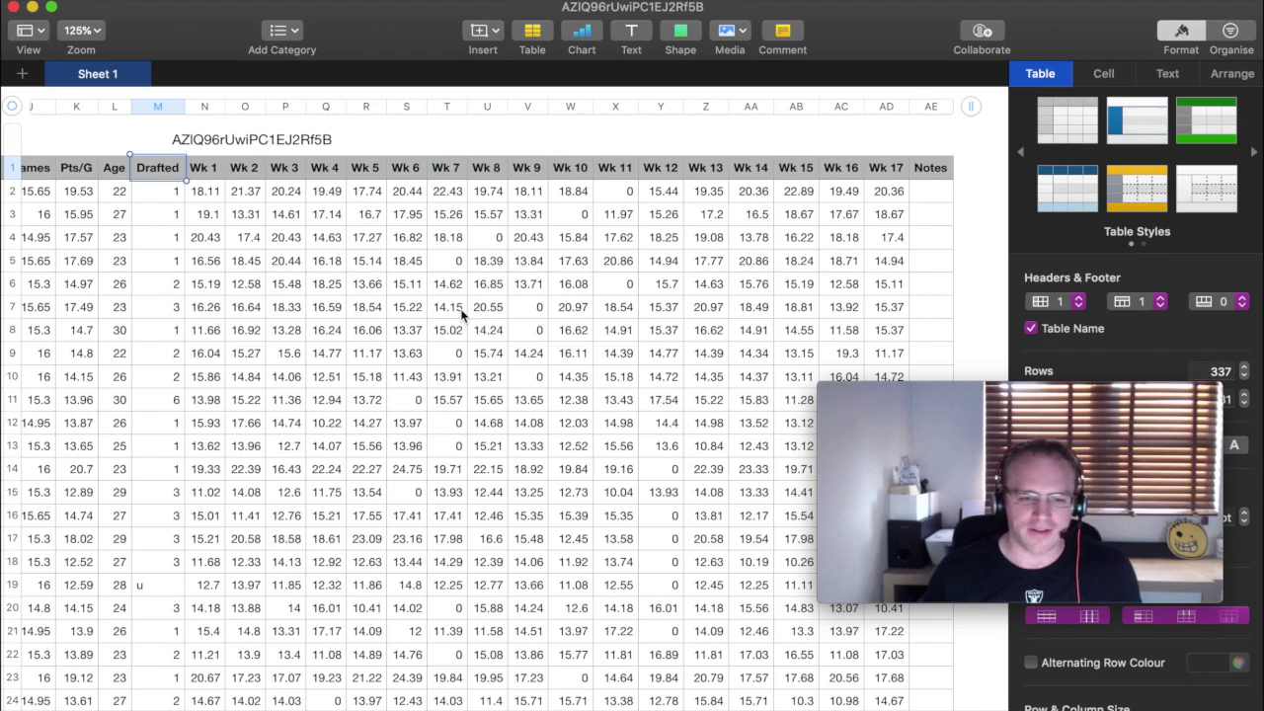
pyautogui.click(208, 192)
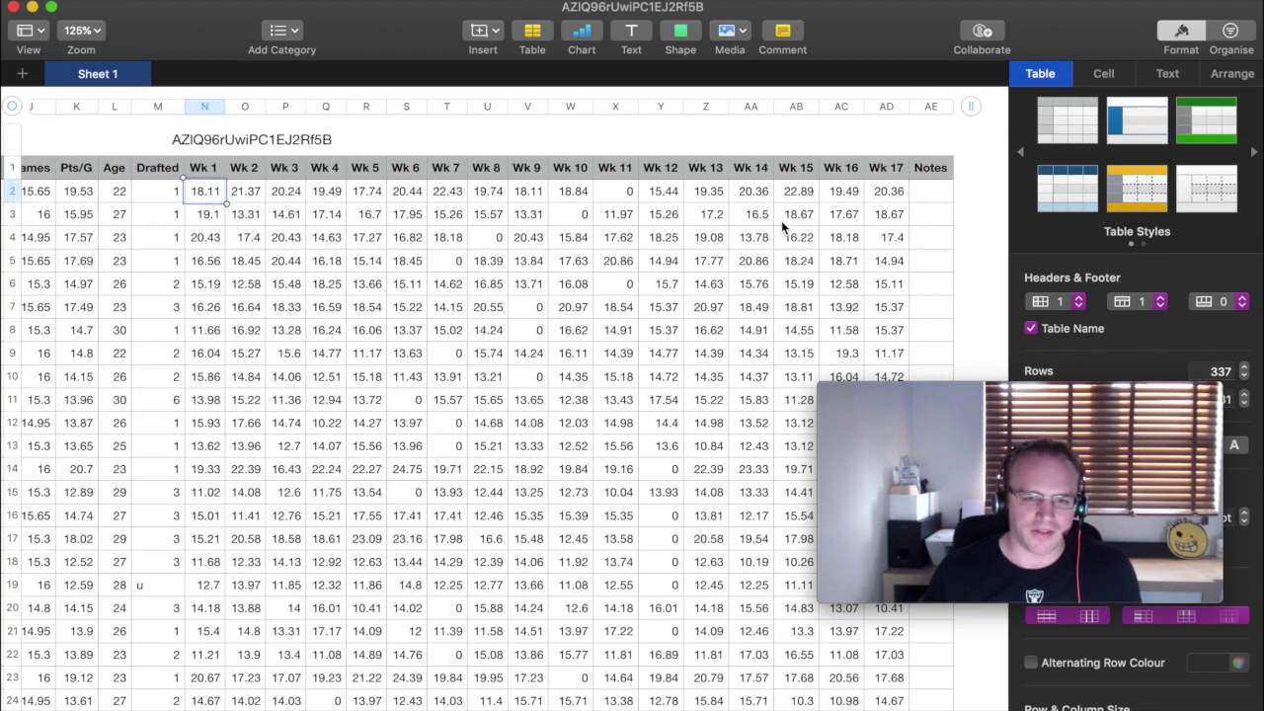
pyautogui.moveTo(889, 191); pyautogui.dragTo(220, 188)
pyautogui.click(207, 214)
pyautogui.moveTo(245, 261); pyautogui.dragTo(845, 376)
pyautogui.click(565, 302)
pyautogui.hscroll(-10, 540, 297)
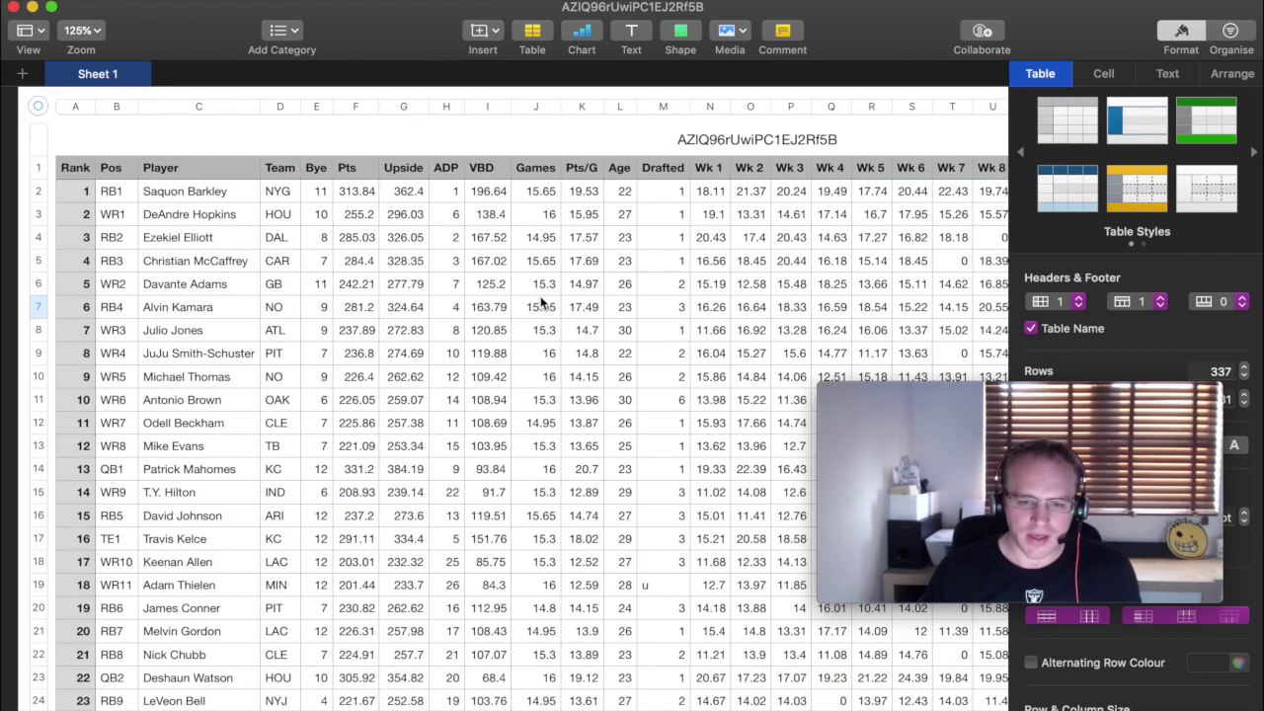